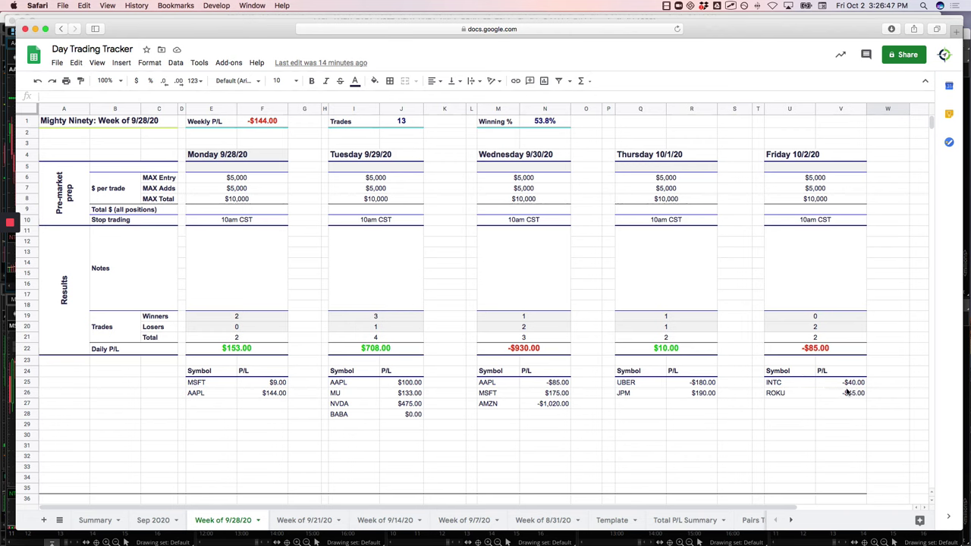
Step: Scroll down to rows 83–118 to show Friday's $807.00 daily P/L and trade list
scroll(846, 392, "down", 10)
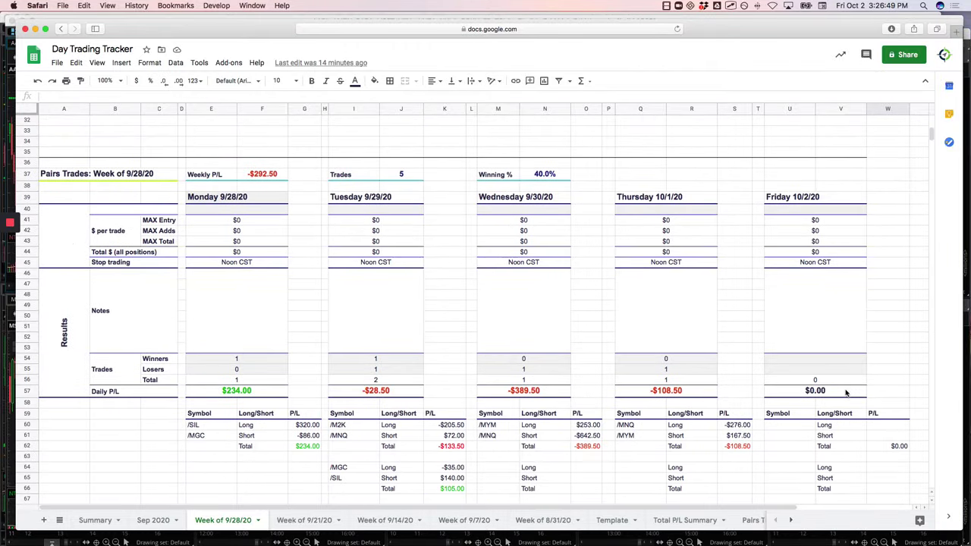
scroll(847, 392, "down", 15)
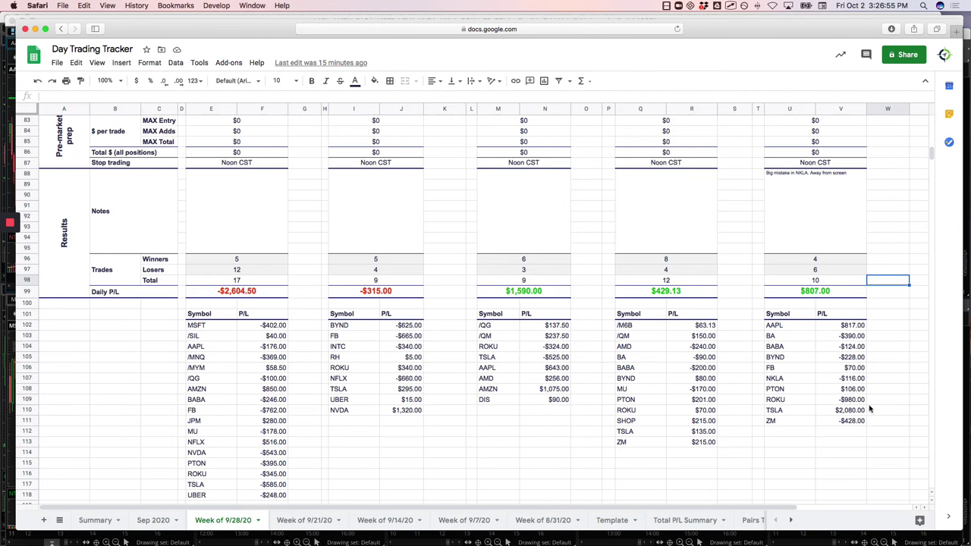
Step: Draw check marks beside Friday's TSLA $2,080, AAPL $817, BA, BABA and ROKU -$980 trades
left_click_drag(870, 408, 882, 409)
left_click_drag(870, 323, 881, 320)
mouse_move(869, 335)
left_mouse_down()
mouse_move(879, 332)
mouse_move(879, 354)
left_mouse_up()
left_click_drag(870, 400, 880, 394)
Step: Switch to the thinkorswim grid and mark a first trade point on the AAPL 5-minute chart
key("super+Tab")
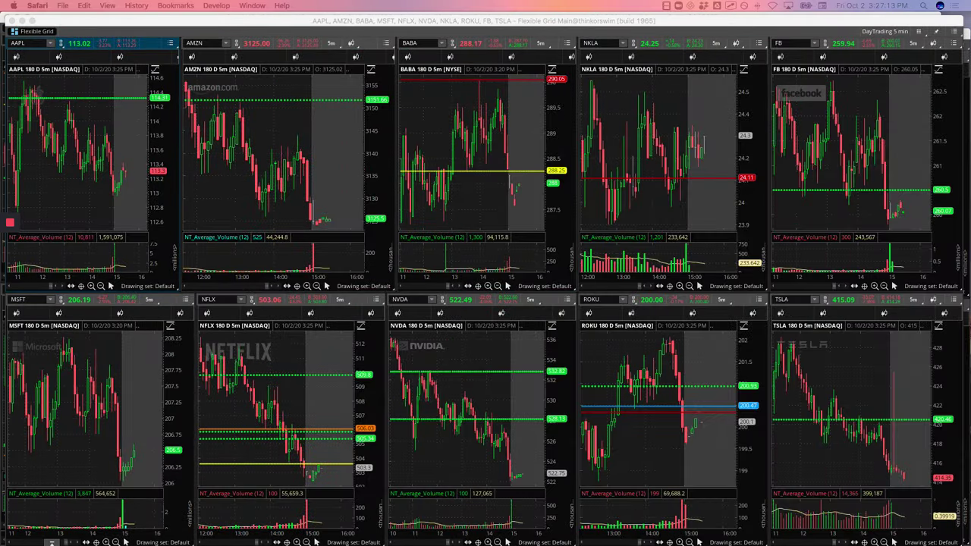
scroll(112, 187, "left", 5)
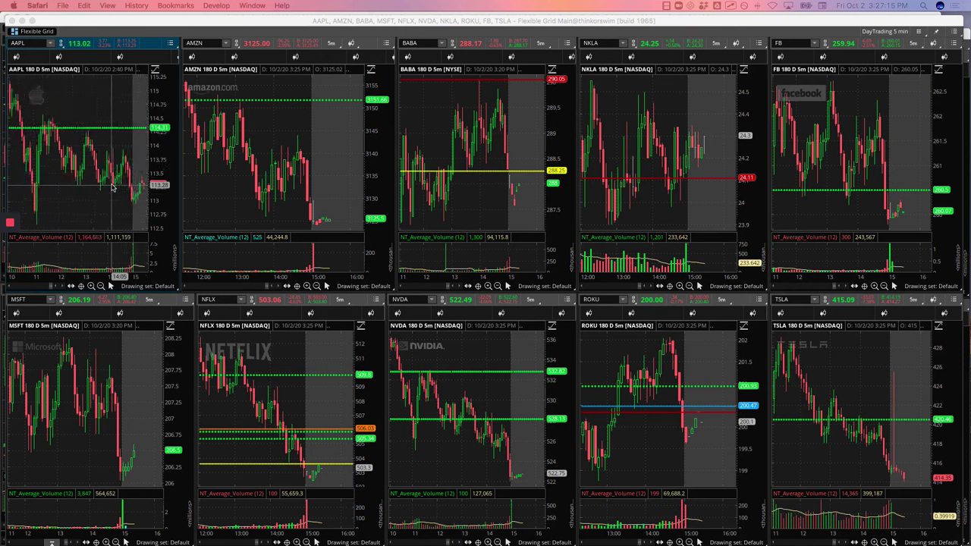
scroll(112, 188, "left", 5)
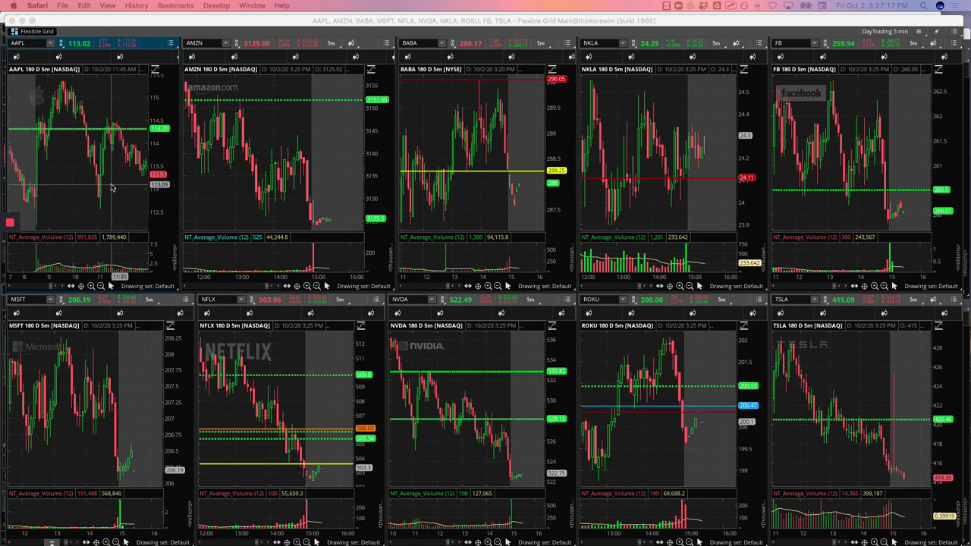
scroll(63, 174, "right", 10)
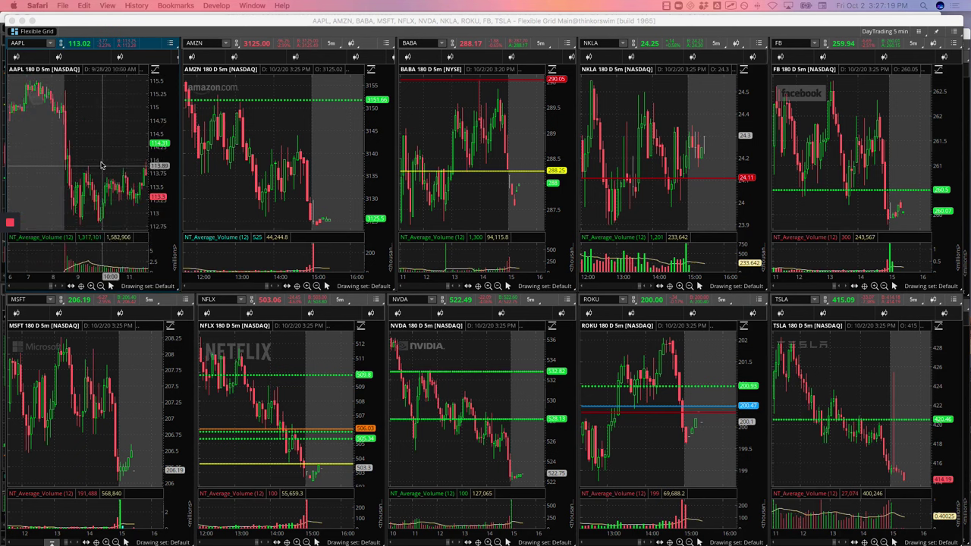
scroll(99, 157, "right", 5)
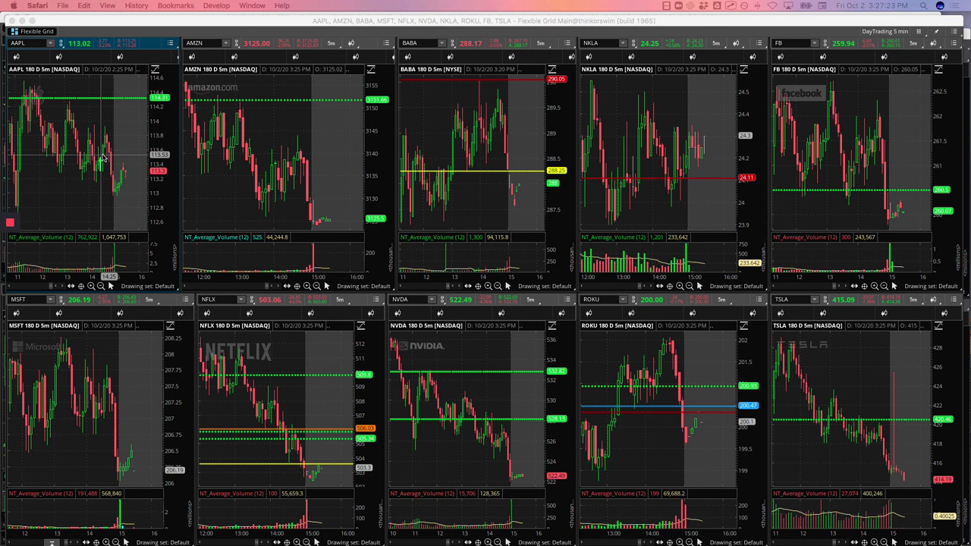
scroll(102, 157, "left", 5)
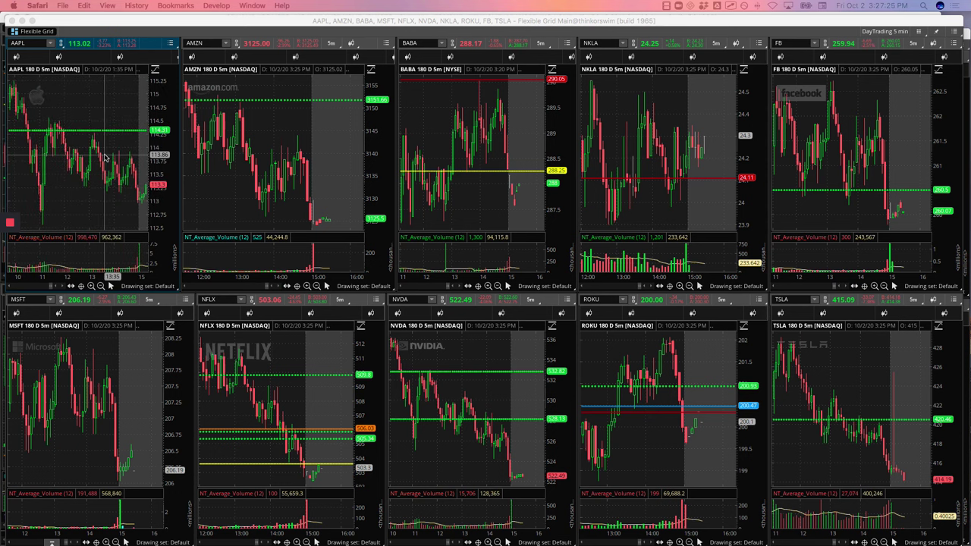
scroll(106, 158, "left", 10)
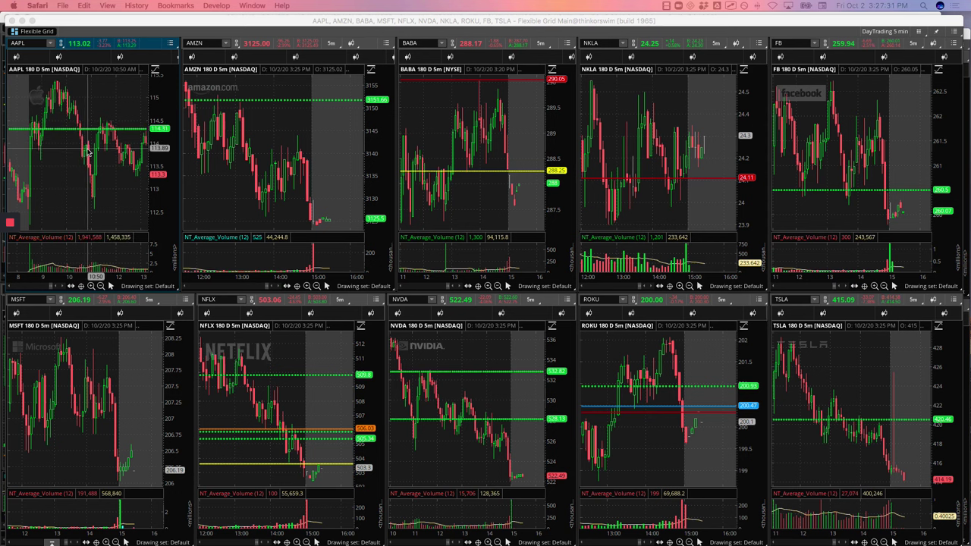
scroll(88, 151, "left", 3)
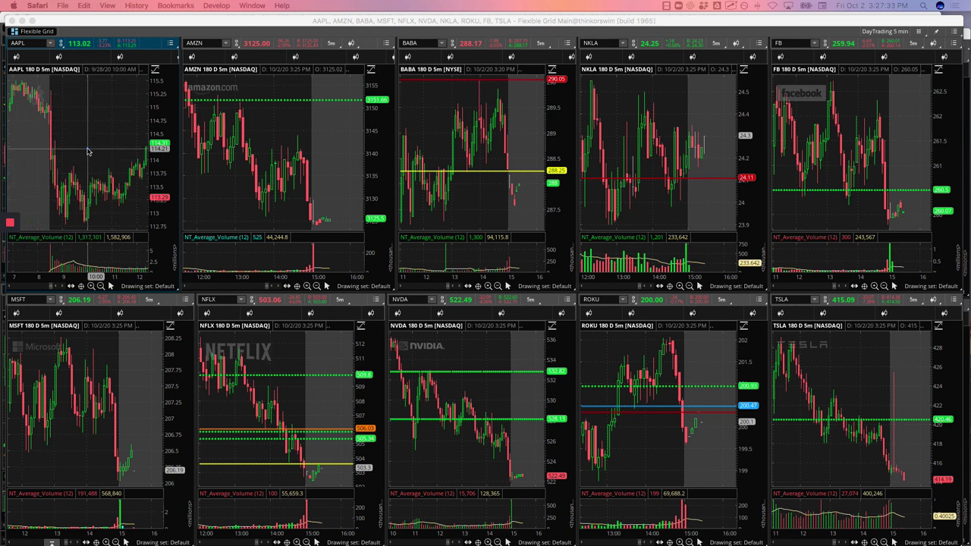
left_click_drag(88, 152, 88, 170)
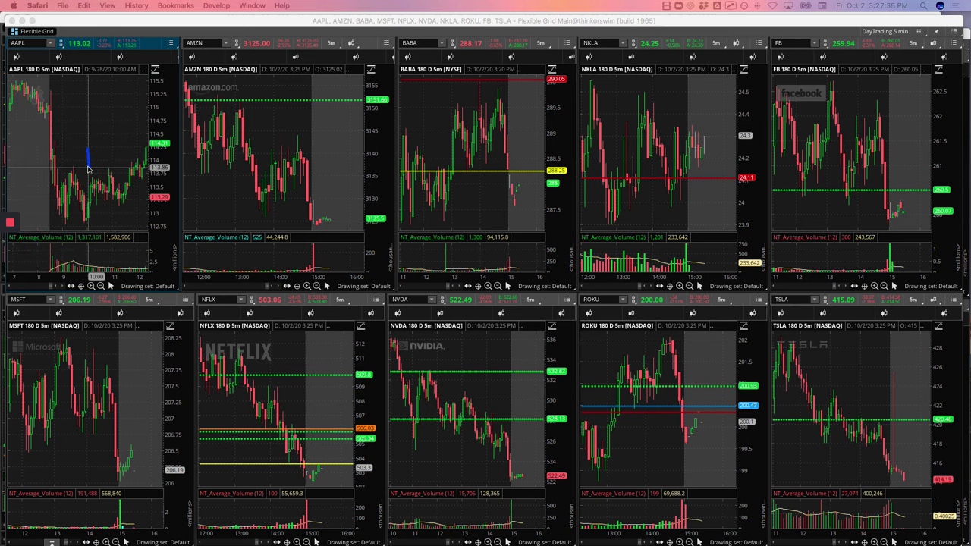
Step: Draw a line at the AAPL trade entry near the morning low
scroll(88, 170, "right", 2)
scroll(88, 170, "right", 3)
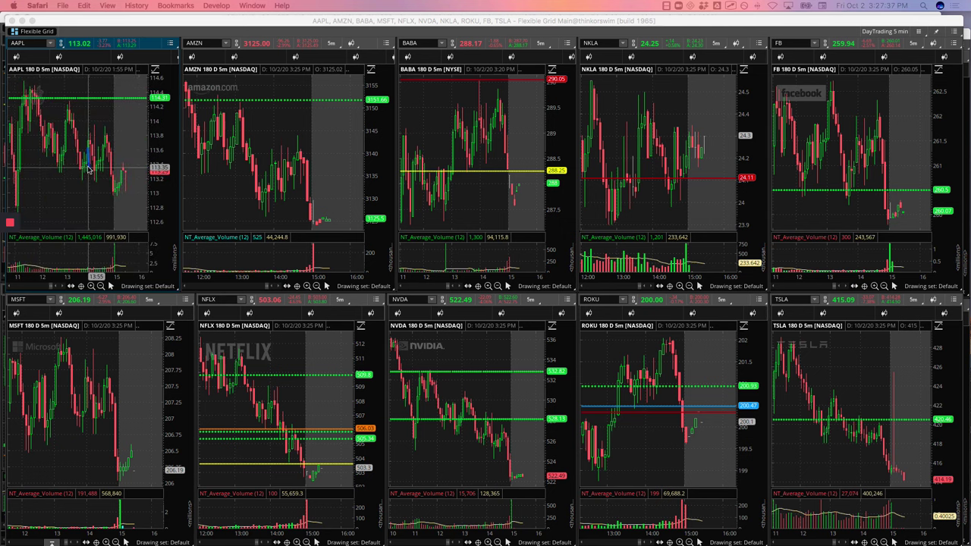
scroll(25, 164, "left", 2)
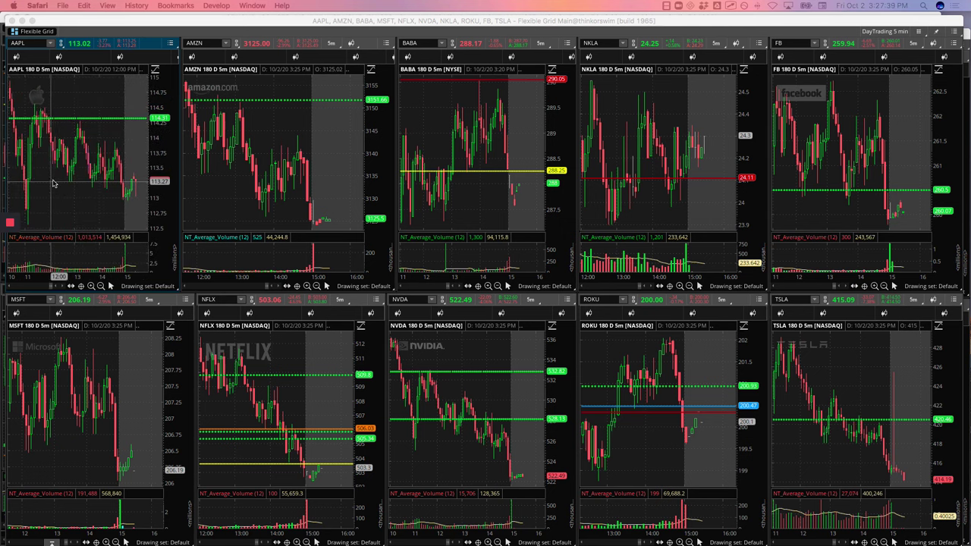
scroll(25, 163, "left", 1)
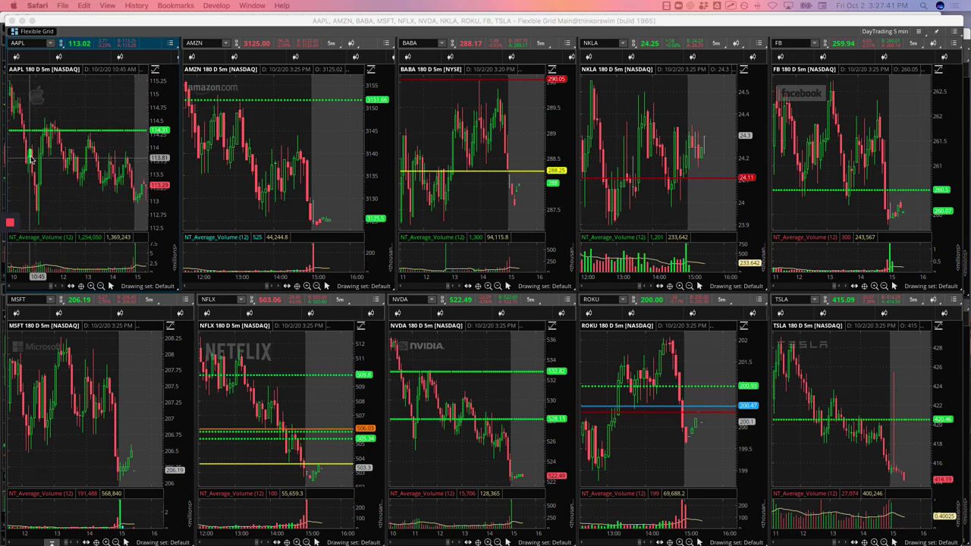
left_click_drag(32, 157, 36, 205)
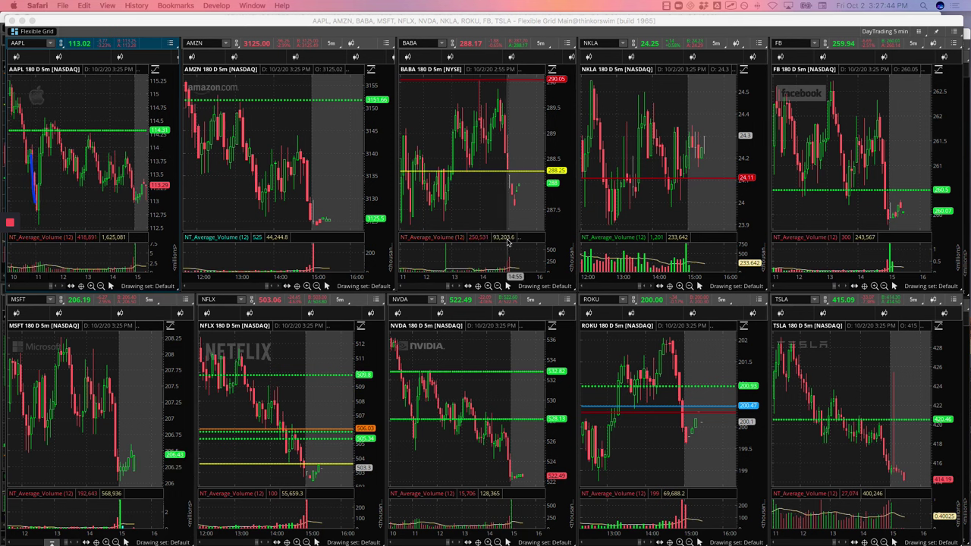
Step: Activate the TSLA chart and draw lines tracing its price drop
left_click(849, 387)
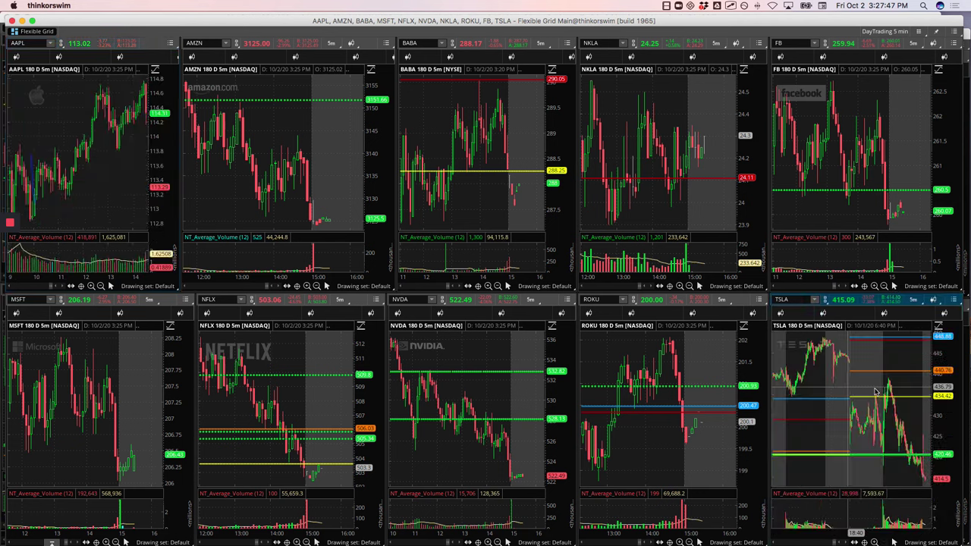
left_click(933, 384)
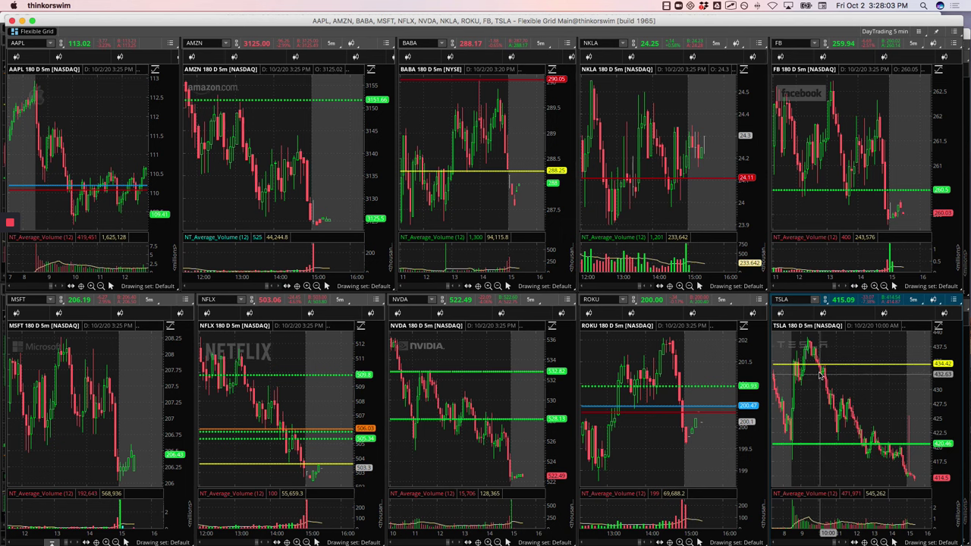
mouse_move(825, 372)
left_mouse_down()
mouse_move(838, 425)
mouse_move(849, 404)
mouse_move(862, 452)
left_mouse_up()
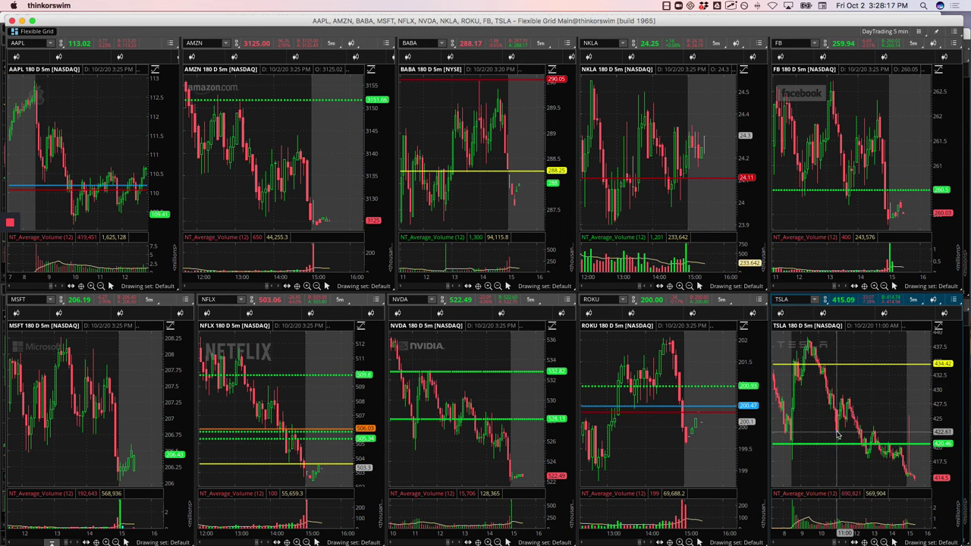
left_click(832, 429)
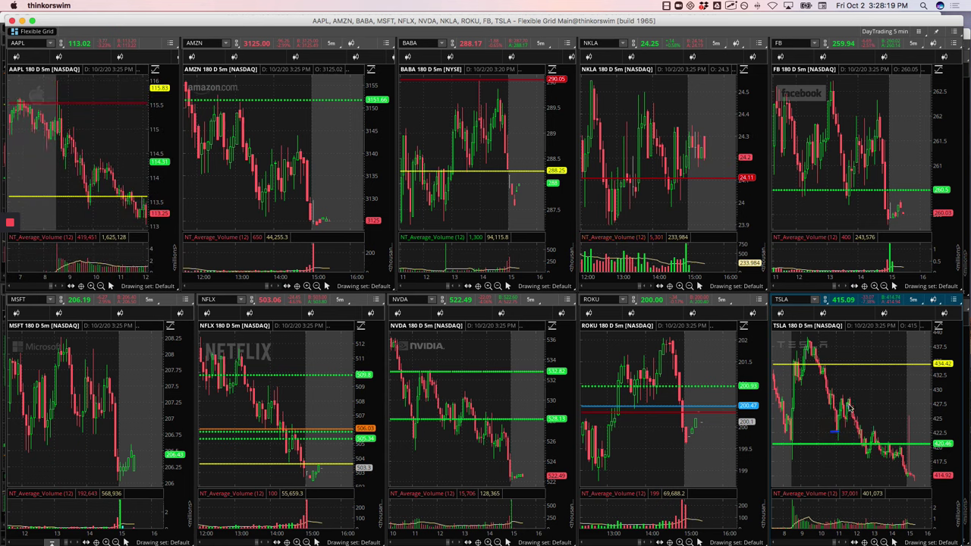
left_click_drag(848, 406, 867, 443)
scroll(80, 151, "up", 3)
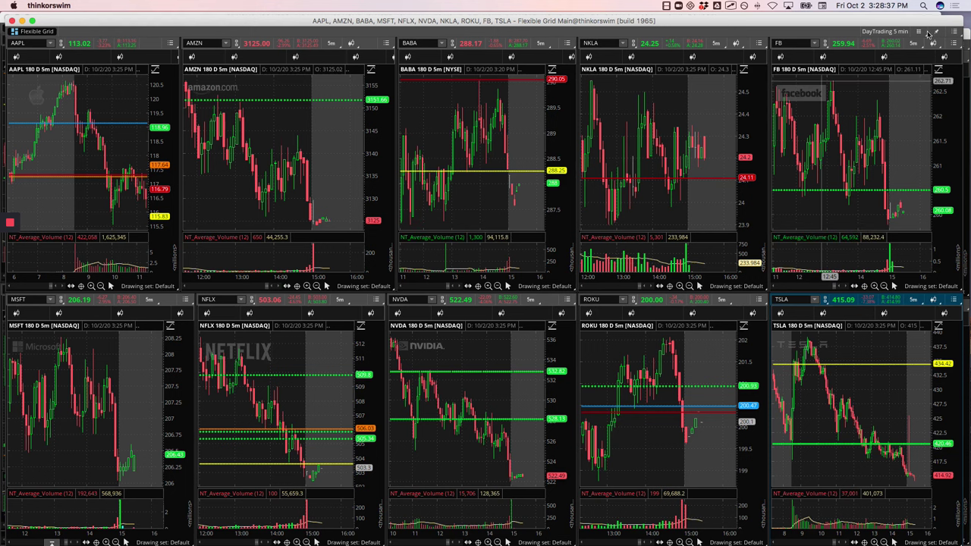
Step: Open the second chart grid, show PTON's 8:00–11:45 session, and trace its run-up
left_click(965, 33)
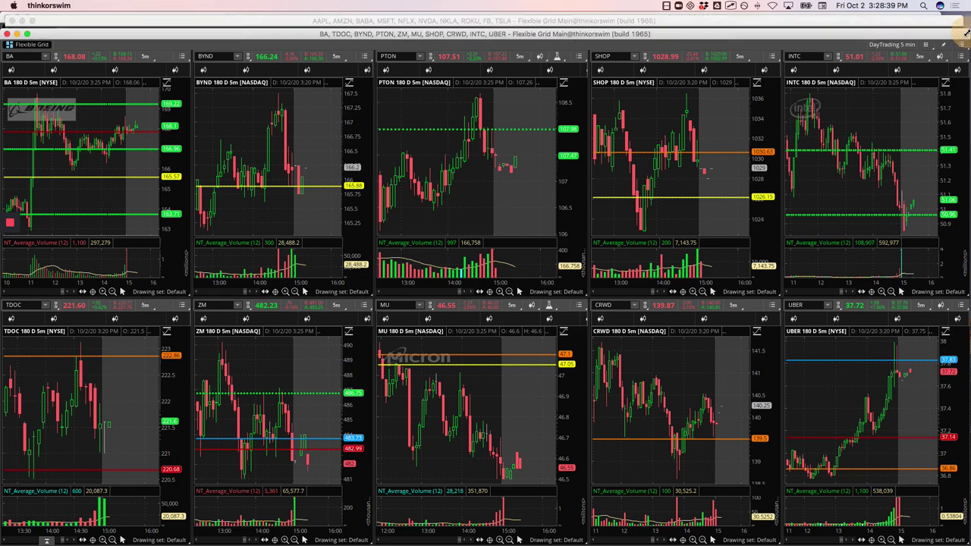
scroll(509, 163, "up", 10)
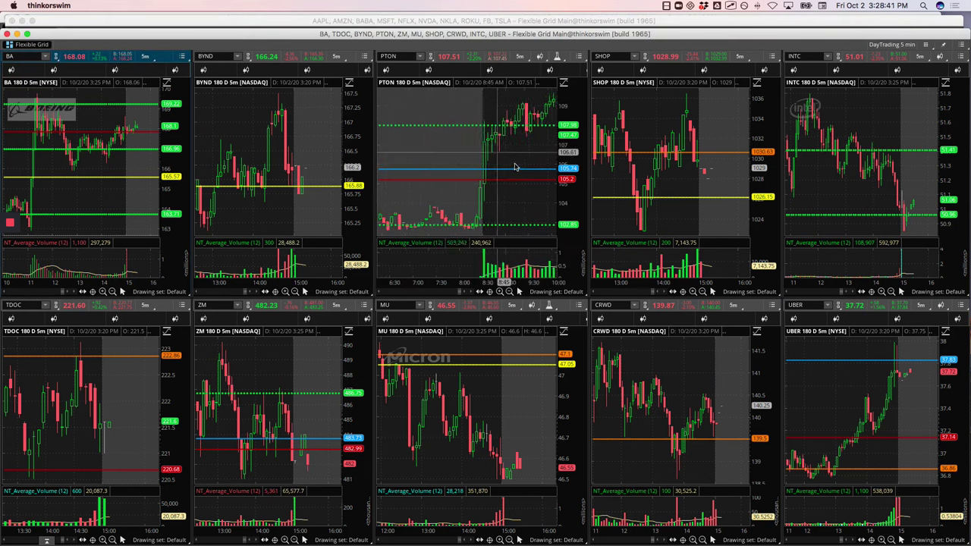
scroll(515, 165, "down", 3)
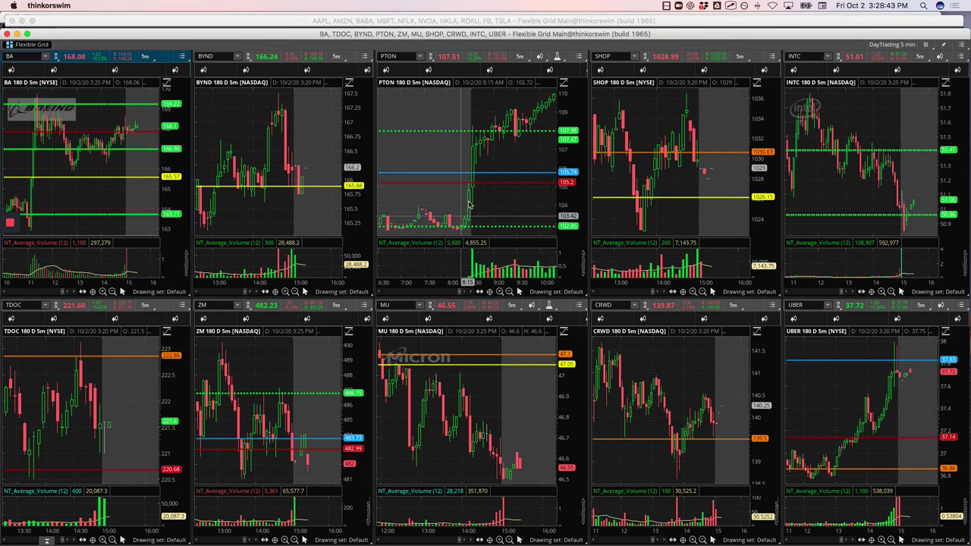
scroll(489, 140, "down", 5)
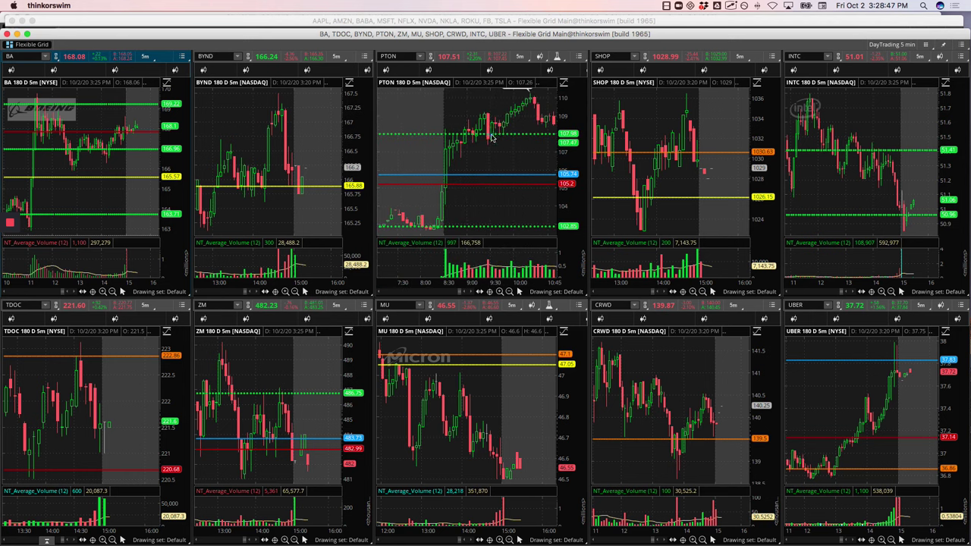
mouse_move(491, 137)
left_mouse_down()
mouse_move(531, 99)
mouse_move(540, 127)
left_mouse_up()
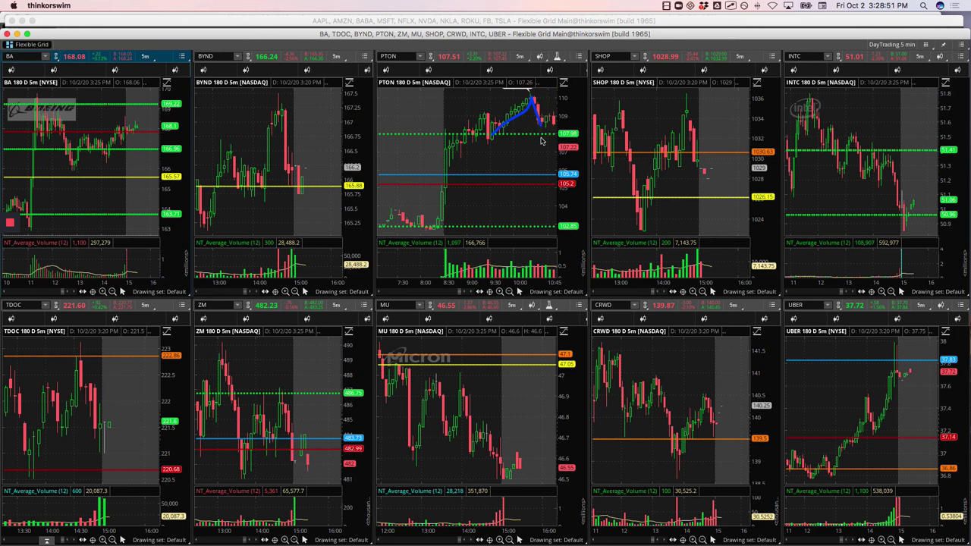
scroll(482, 133, "down", 4)
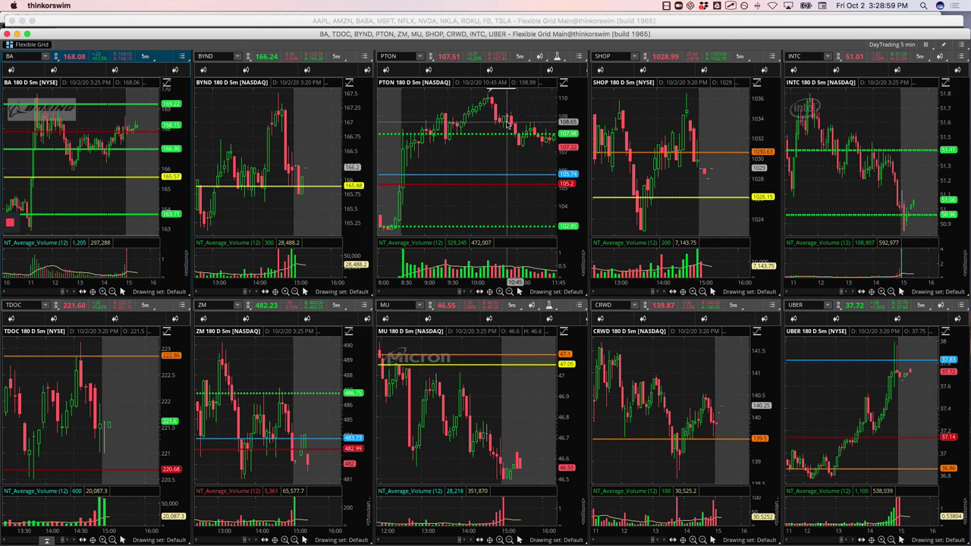
Step: Bring the AAPL–TSLA grid forward and mark ROKU's price swing around 178–182
left_click(958, 24)
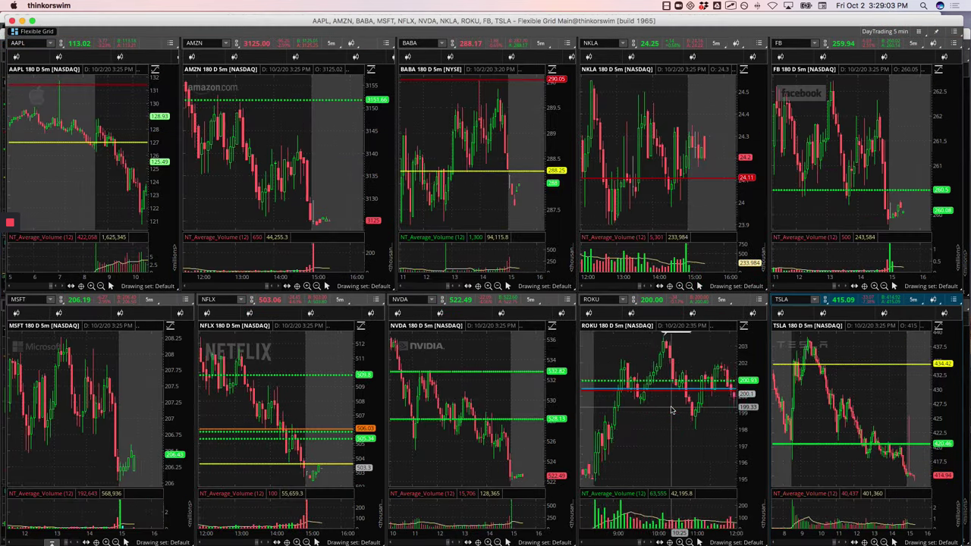
scroll(671, 410, "up", 5)
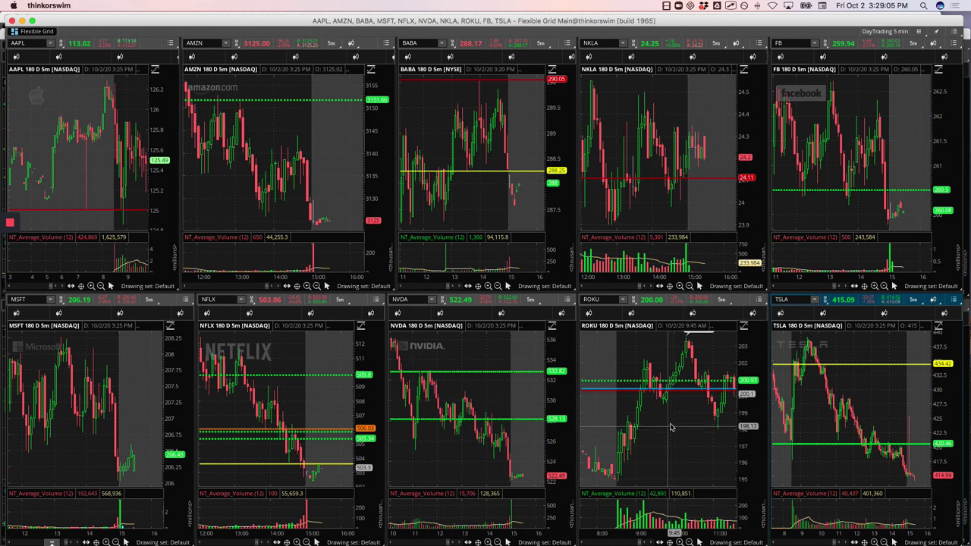
scroll(671, 427, "down", 5)
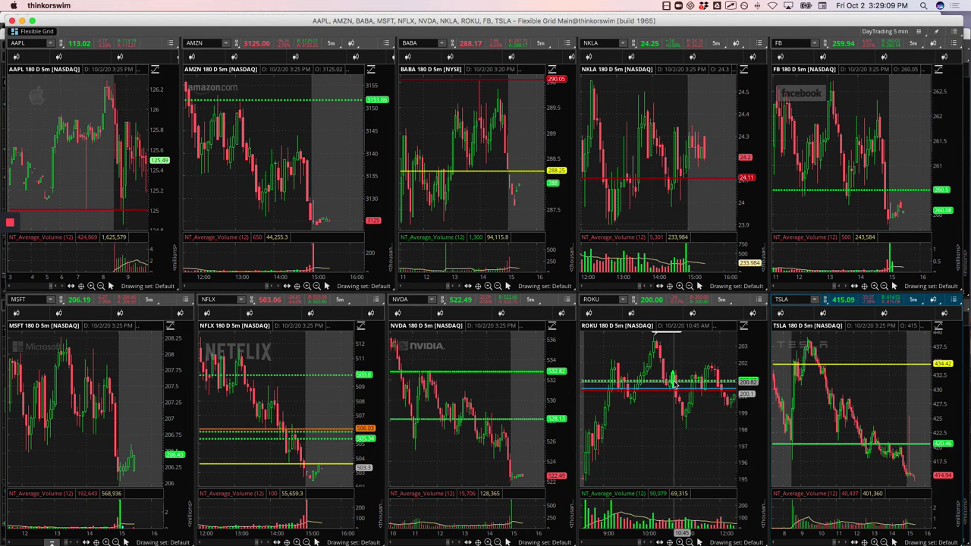
left_click_drag(674, 383, 688, 428)
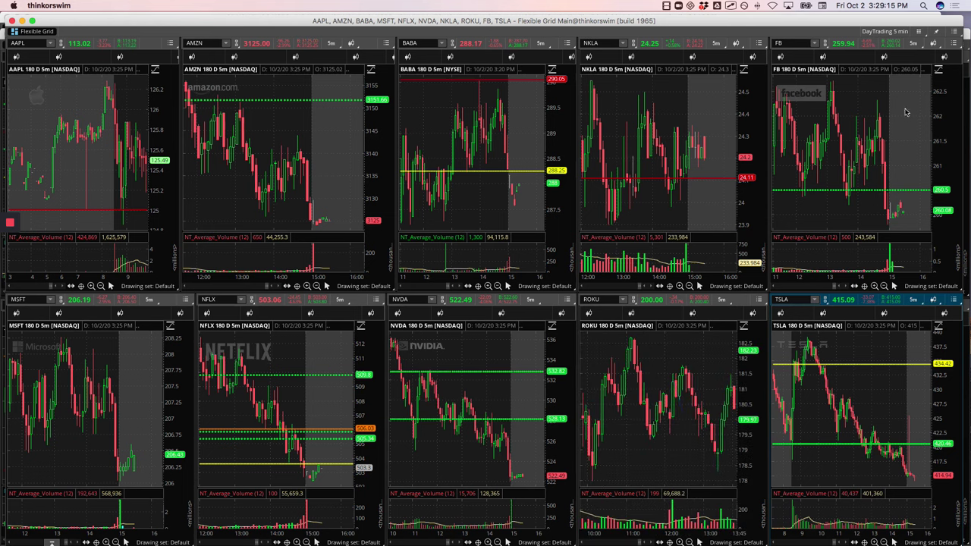
Step: Bring back the BA–UBER grid, show ZM's morning session, and switch to the spreadsheet
left_click(966, 37)
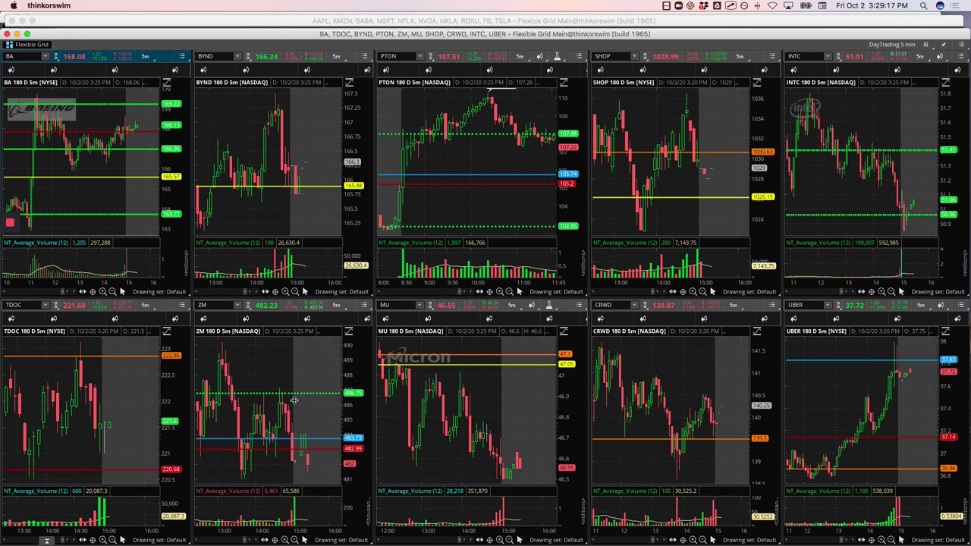
scroll(294, 402, "up", 10)
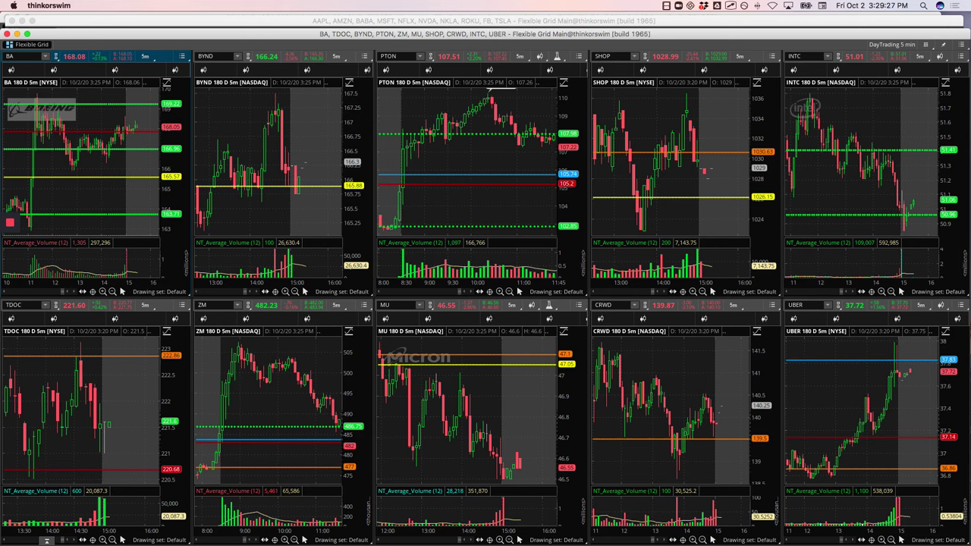
key("super+Tab")
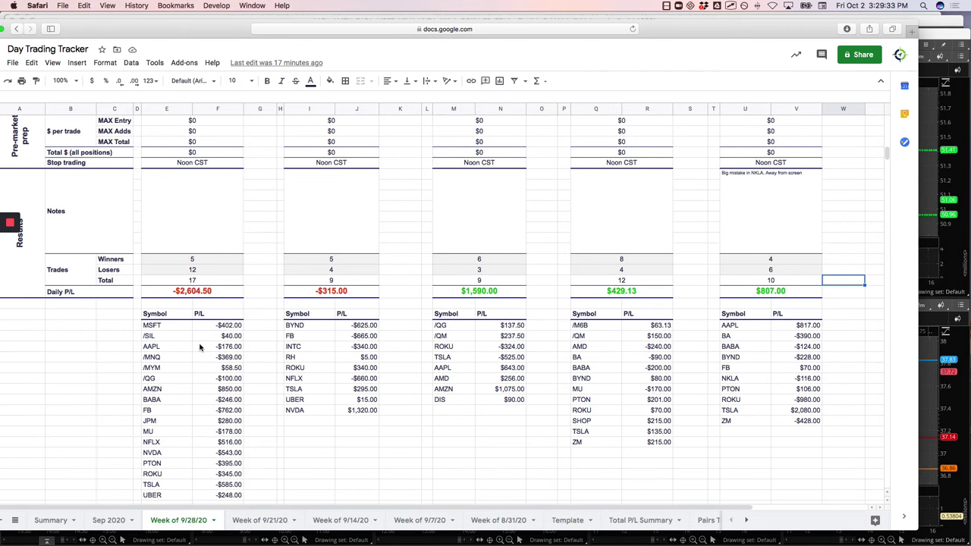
Step: Maximize the browser and circle Monday's -$2,604.50 loss and the -$93.37 weekly P/L
scroll(201, 341, "up", 1)
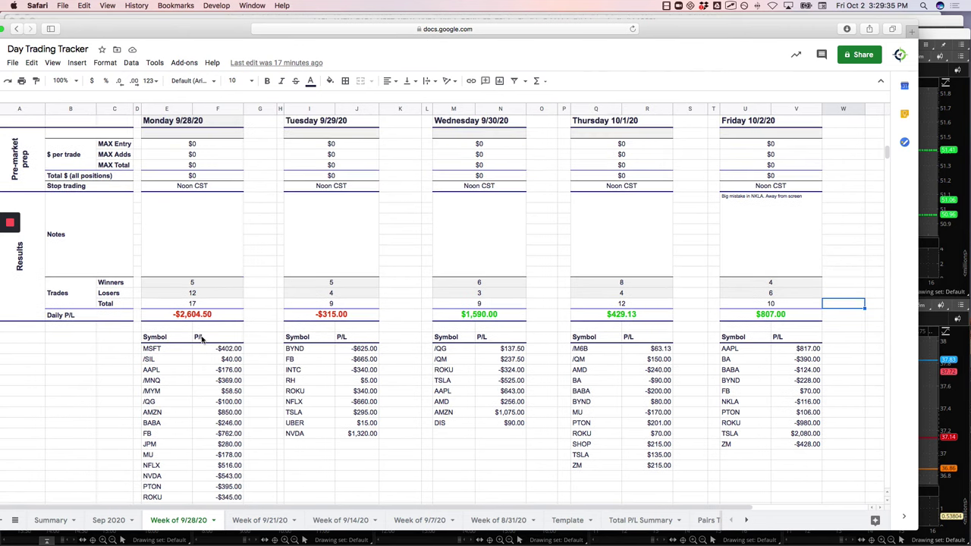
scroll(201, 339, "up", 1)
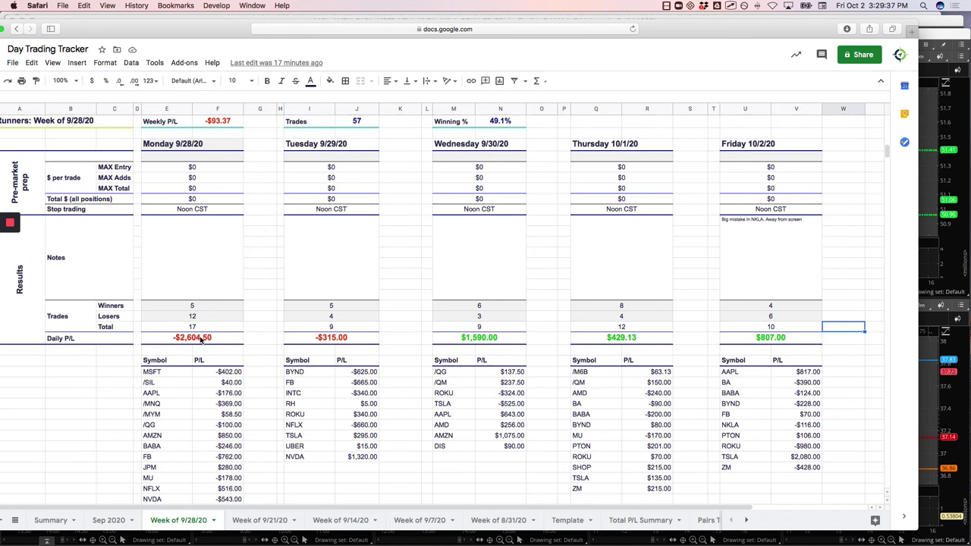
double_click(692, 29)
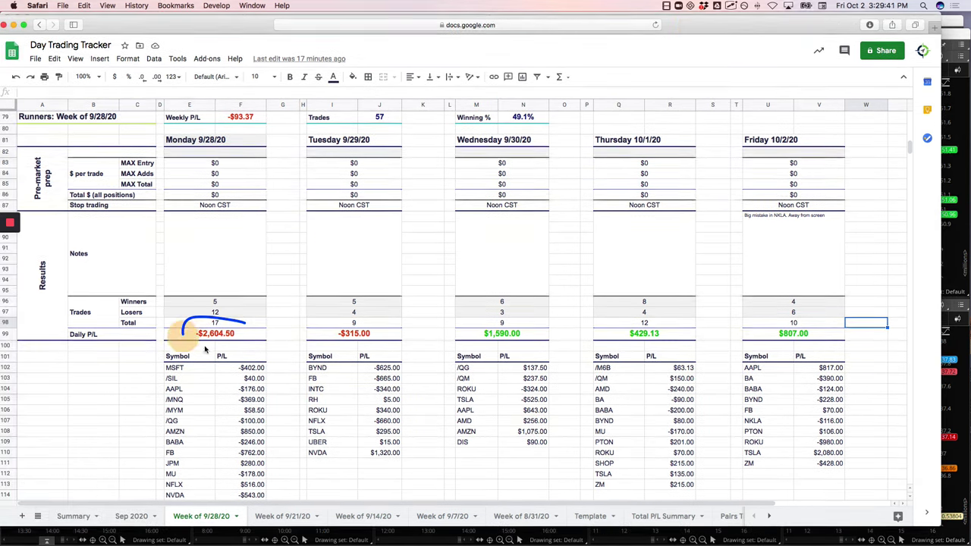
left_click_drag(204, 349, 246, 320)
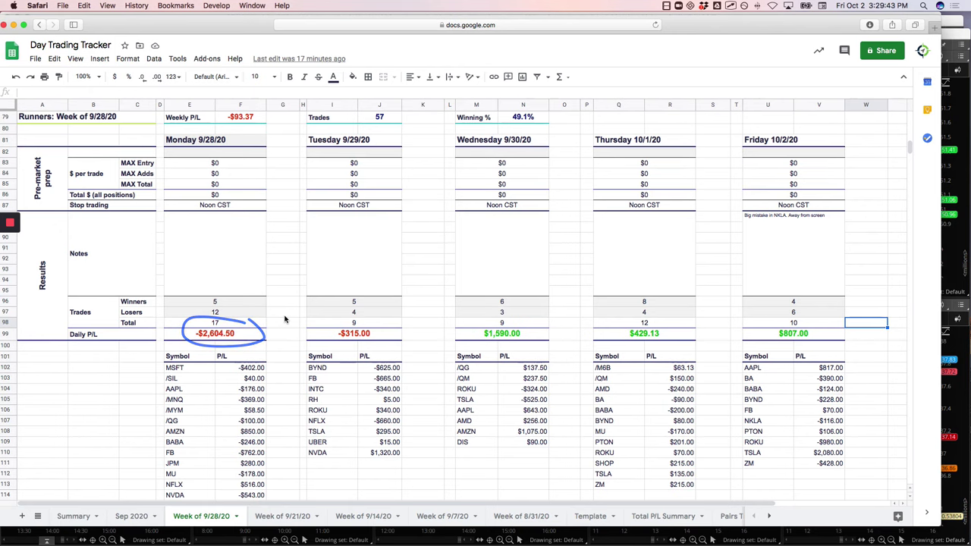
scroll(284, 313, "up", 1)
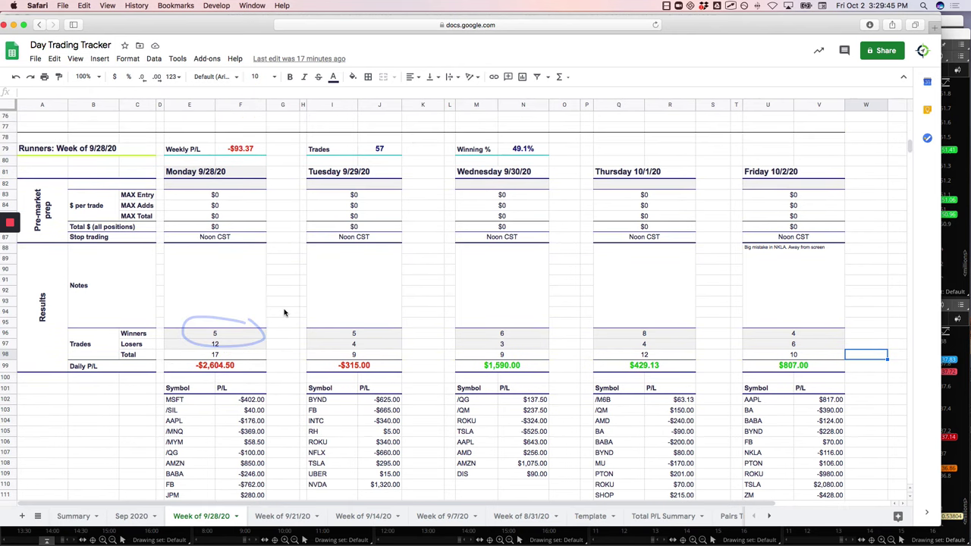
mouse_move(258, 144)
left_mouse_down()
mouse_move(277, 158)
mouse_move(269, 142)
left_mouse_up()
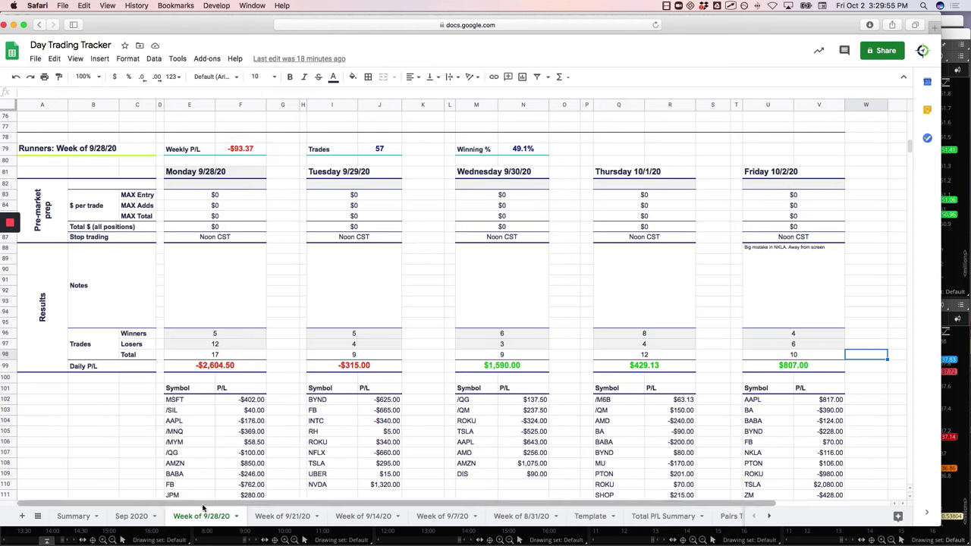
Step: Open the Sep 2020 tab and mark the $15,271.51 total, $59.42 per trade, and $15,353.01 Runners P/L
left_click(134, 519)
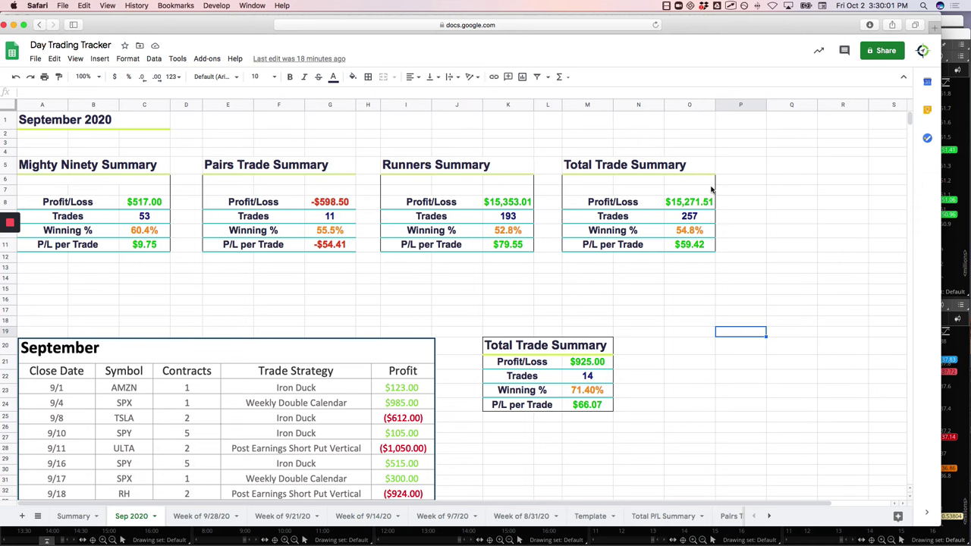
mouse_move(712, 196)
left_mouse_down()
mouse_move(671, 209)
mouse_move(721, 196)
mouse_move(729, 208)
left_mouse_up()
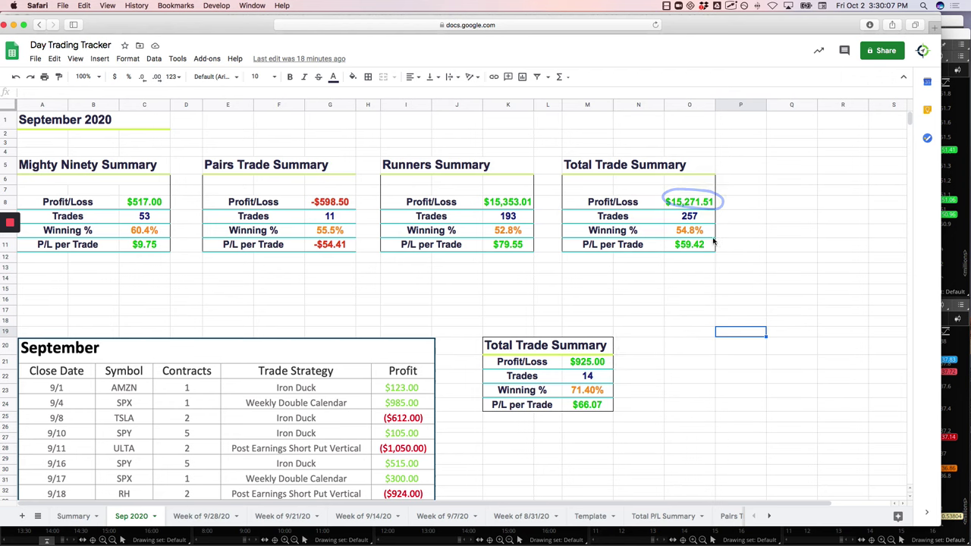
mouse_move(713, 242)
left_mouse_down()
mouse_move(665, 247)
mouse_move(729, 241)
left_mouse_up()
mouse_move(538, 195)
left_mouse_down()
mouse_move(540, 207)
mouse_move(575, 180)
left_mouse_up()
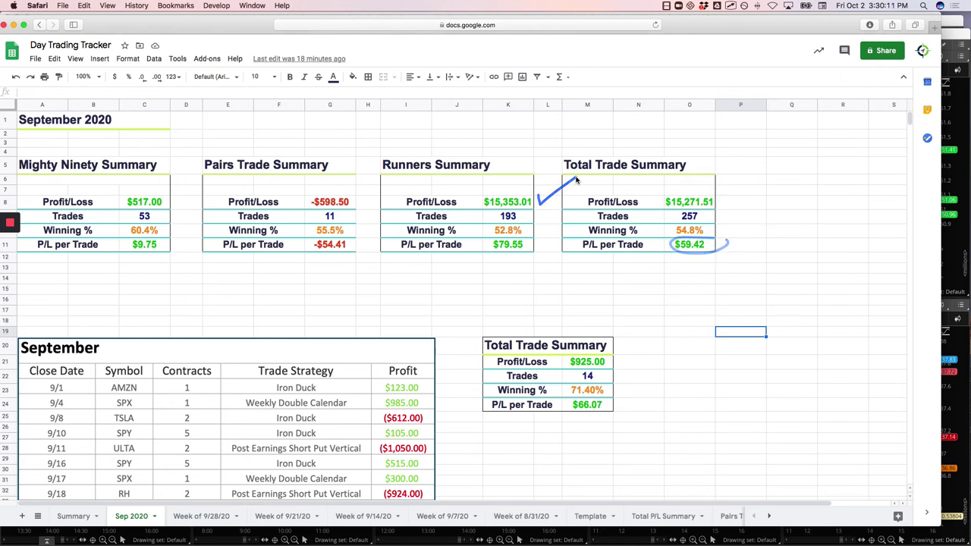